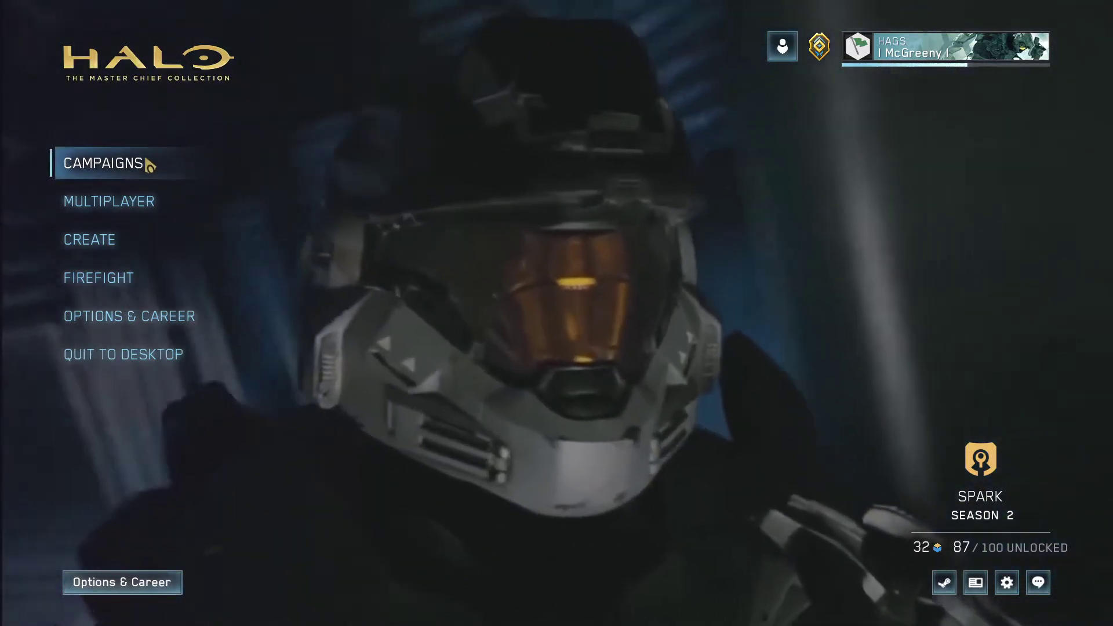
# Step: From the MCC main menu, open the Campaigns list of Halo games
pyautogui.click(139, 165)
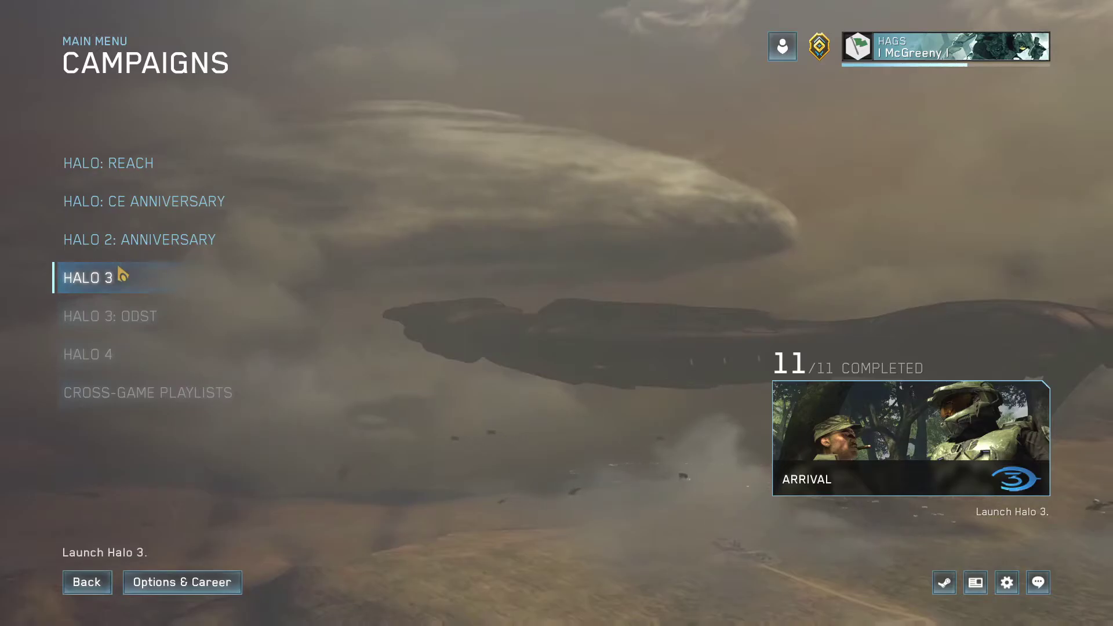
pyautogui.click(87, 582)
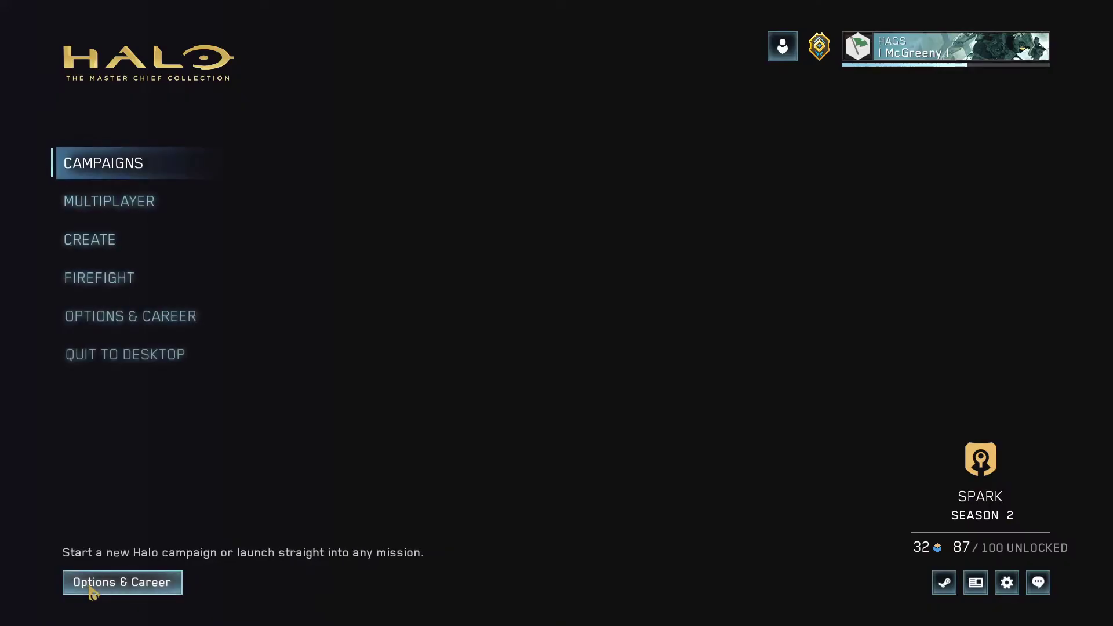
# Step: Begin a Social Games matchmaking search from the Multiplayer menu
pyautogui.click(143, 219)
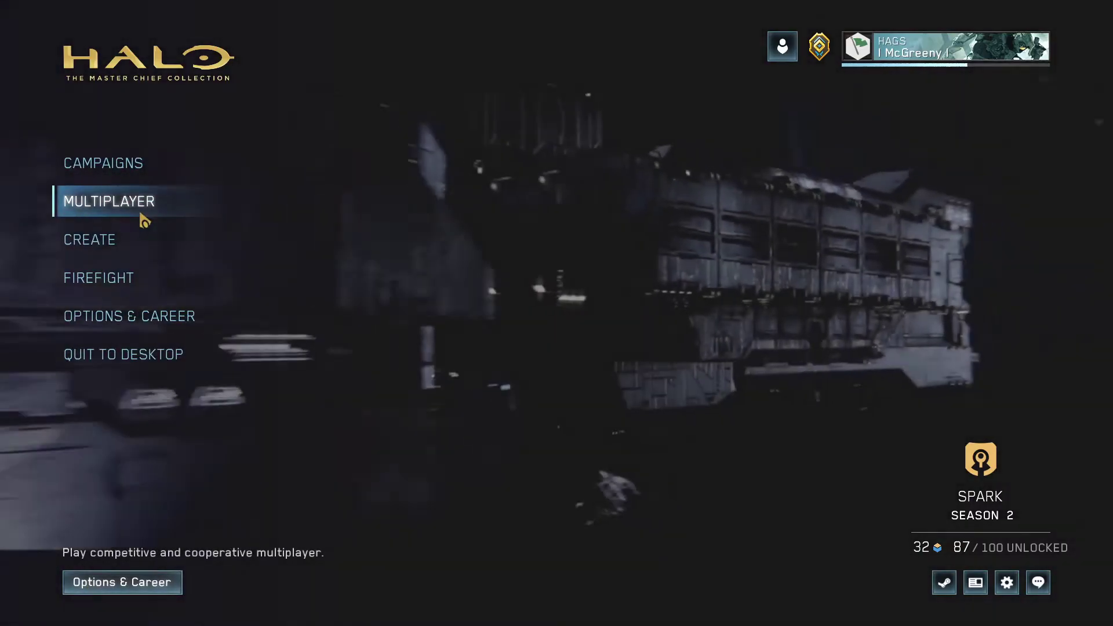
pyautogui.click(121, 174)
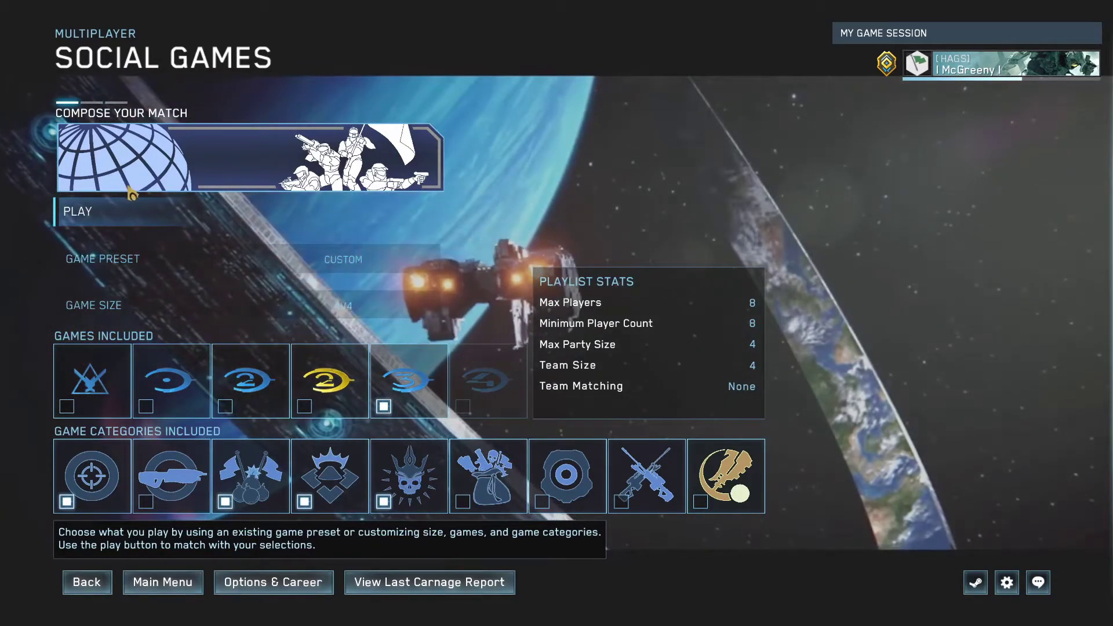
pyautogui.click(132, 223)
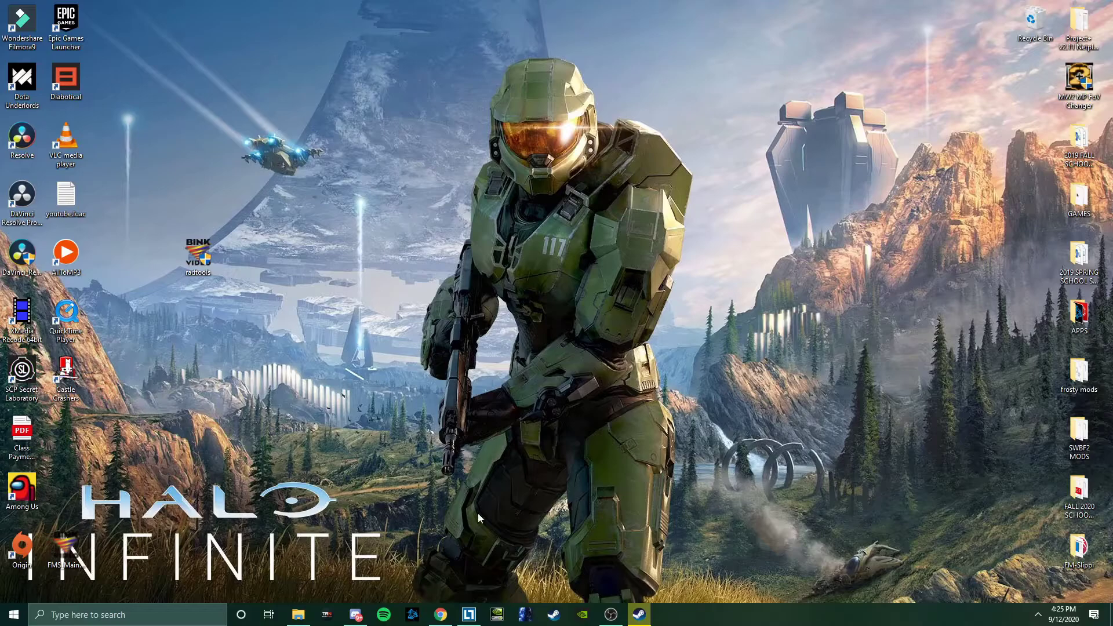
pyautogui.click(440, 614)
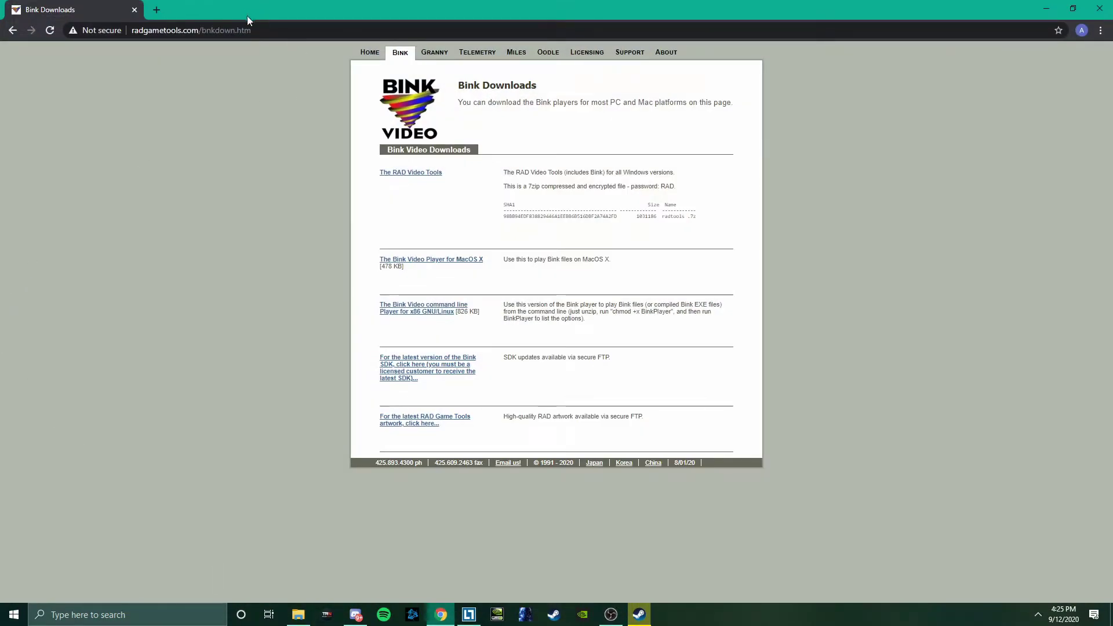
pyautogui.moveTo(252, 30); pyautogui.dragTo(129, 30)
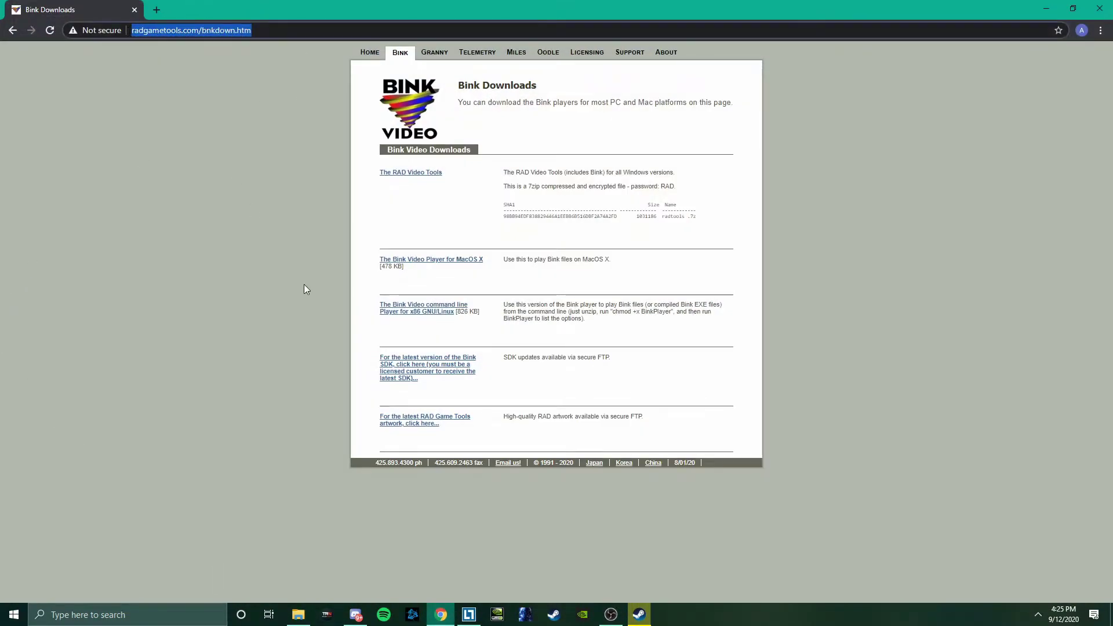
pyautogui.click(272, 260)
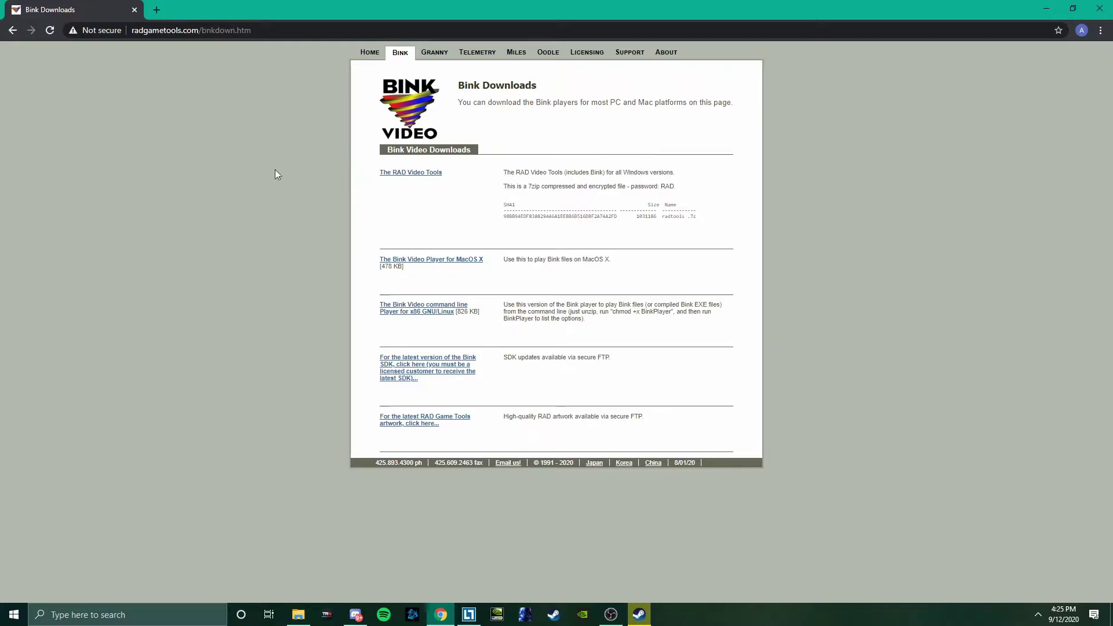
pyautogui.click(1044, 8)
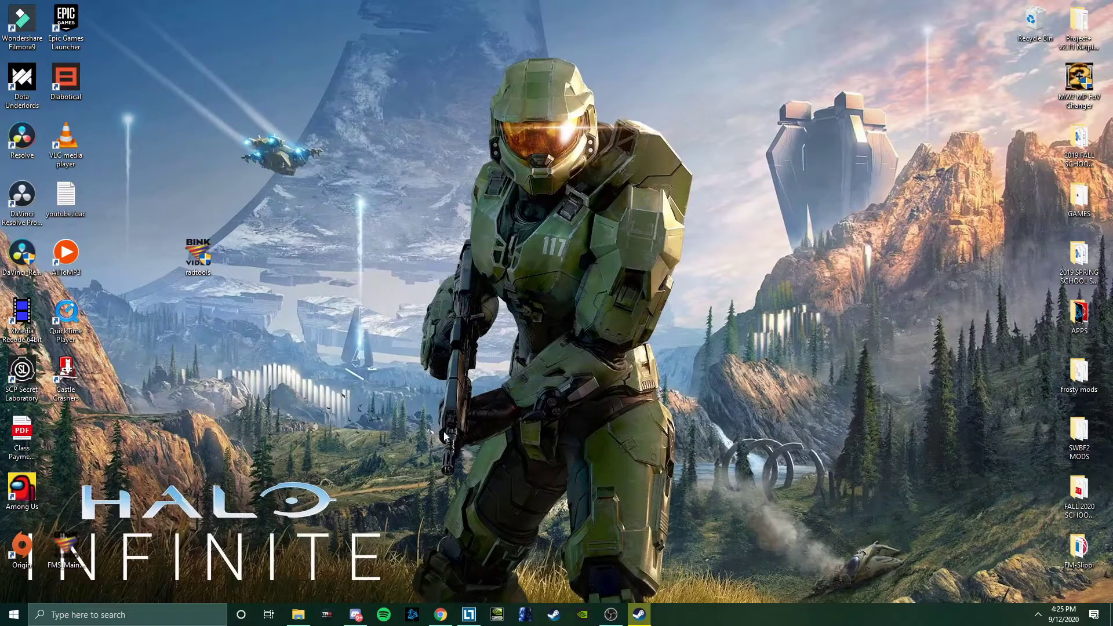
# Step: Open the Videos folder in File Explorer and restore it to a smaller window over the desktop
pyautogui.click(298, 614)
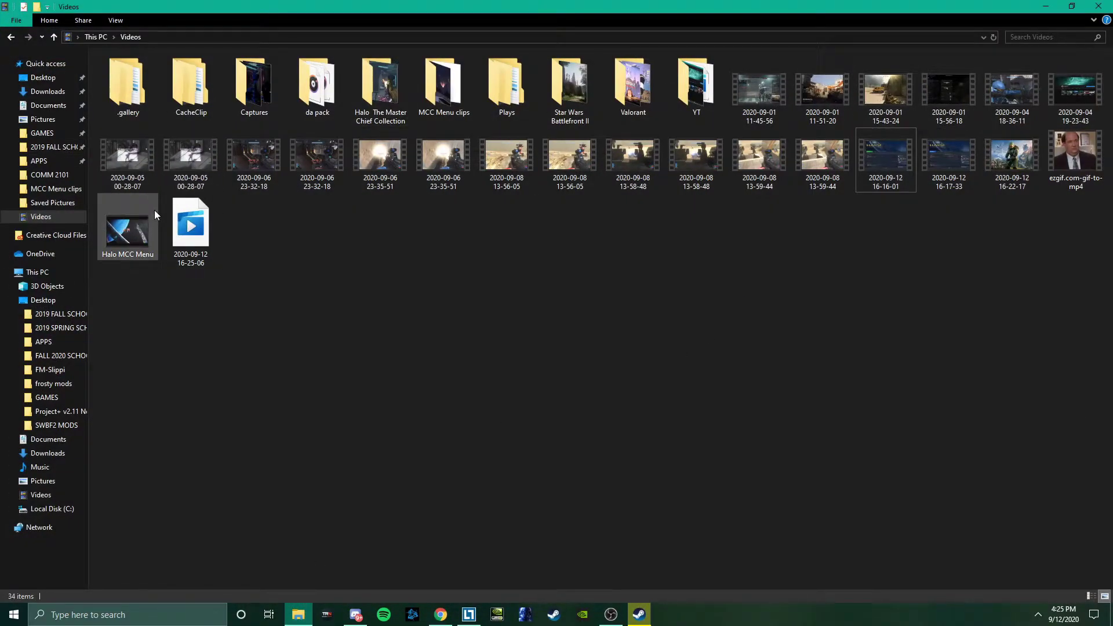
pyautogui.click(1067, 8)
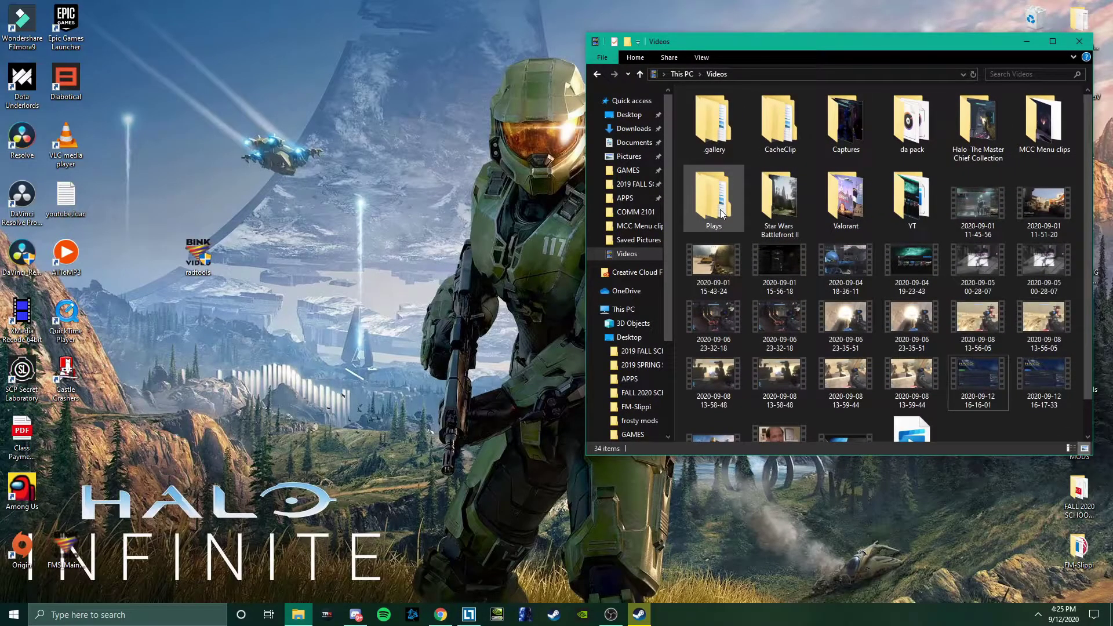
pyautogui.scroll(-1, 774, 214)
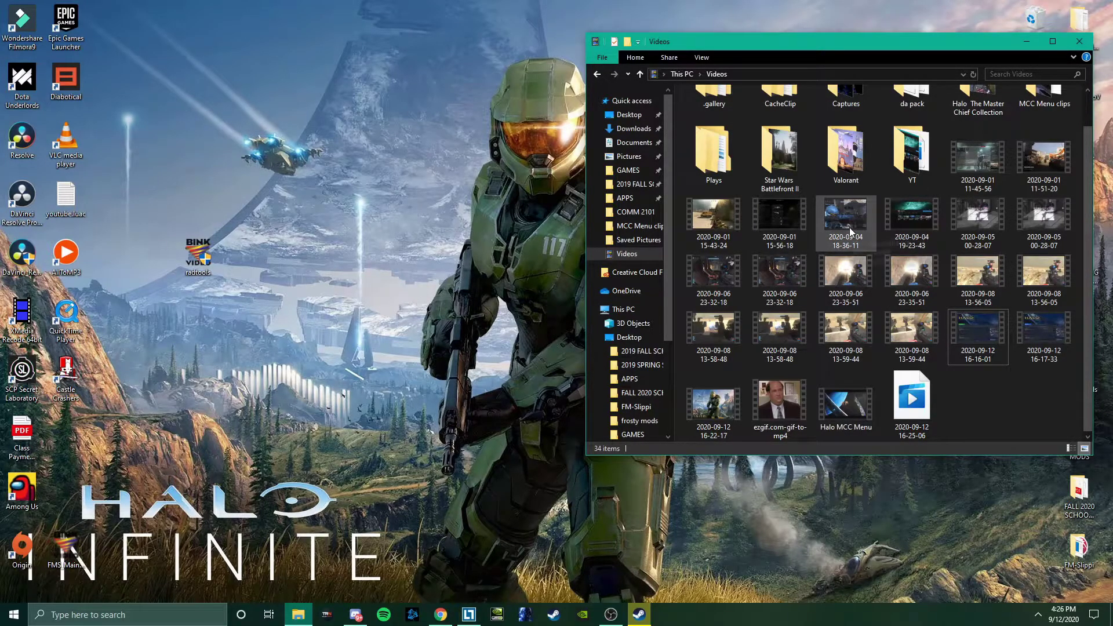
pyautogui.moveTo(850, 227)
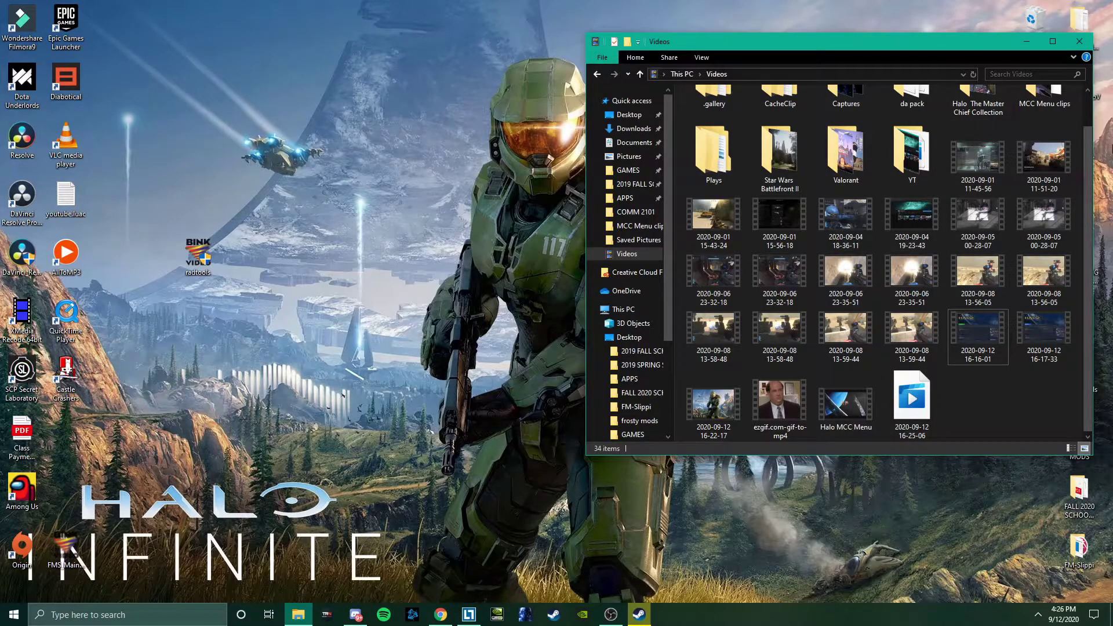
pyautogui.click(351, 477)
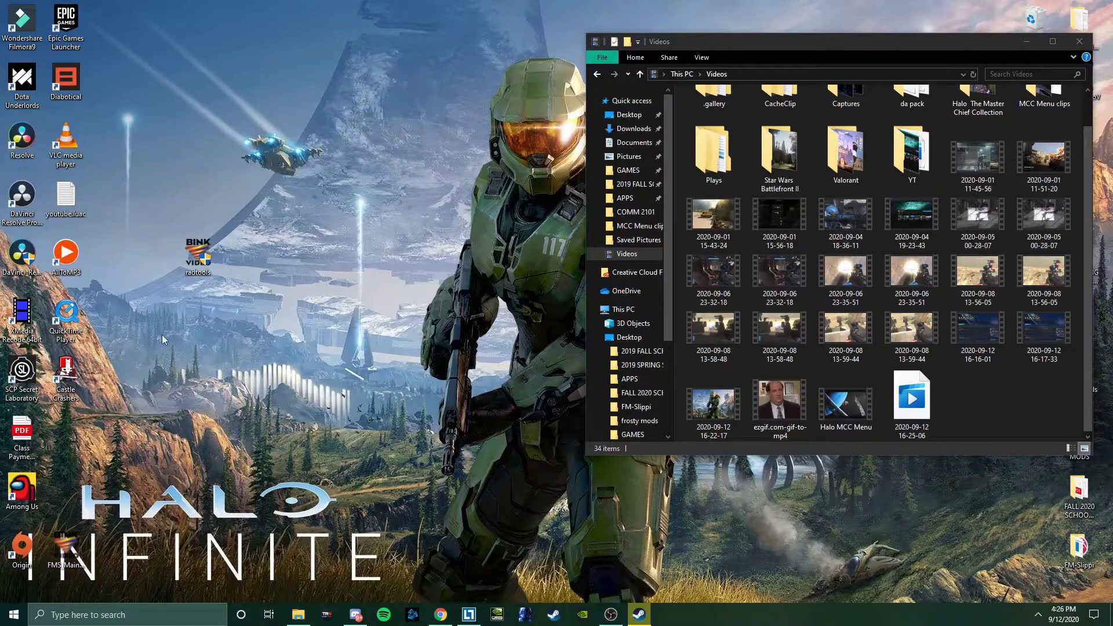
# Step: Launch RAD Video Tools from Start search and select the H2 opening clip in MCC Menu clips
pyautogui.click(72, 615)
pyautogui.write('RAD')
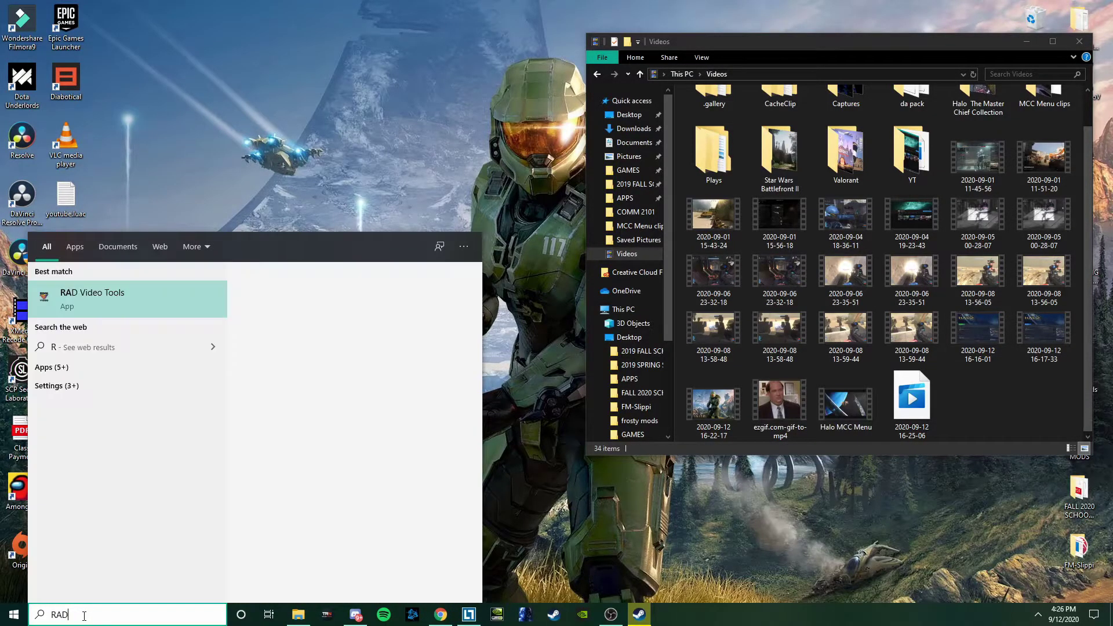
pyautogui.click(93, 299)
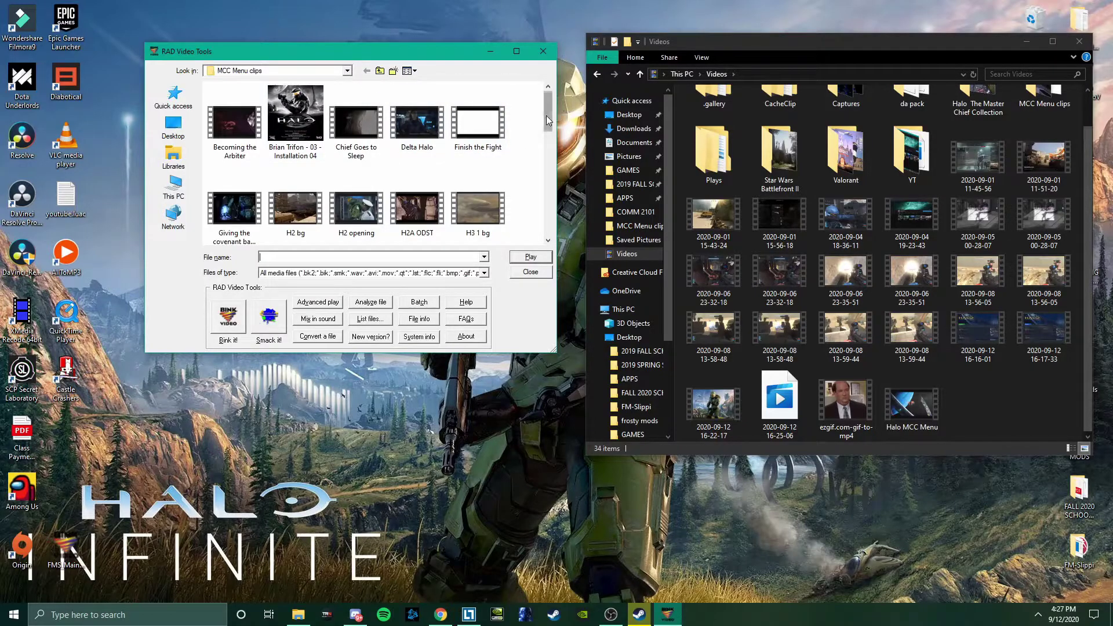
pyautogui.scroll(-2, 548, 120)
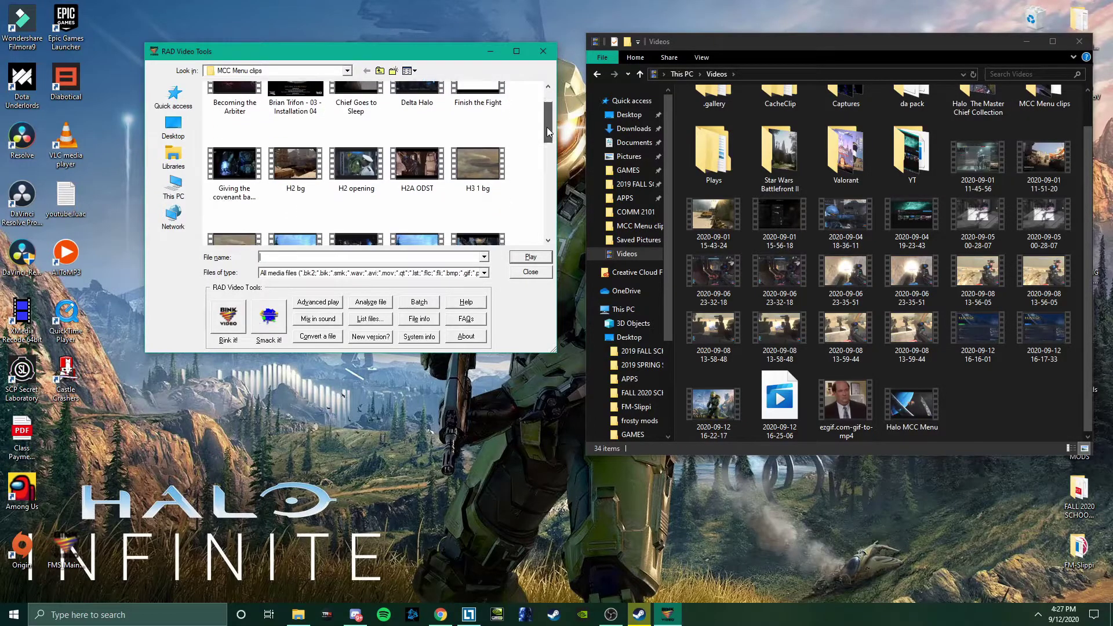
pyautogui.click(367, 155)
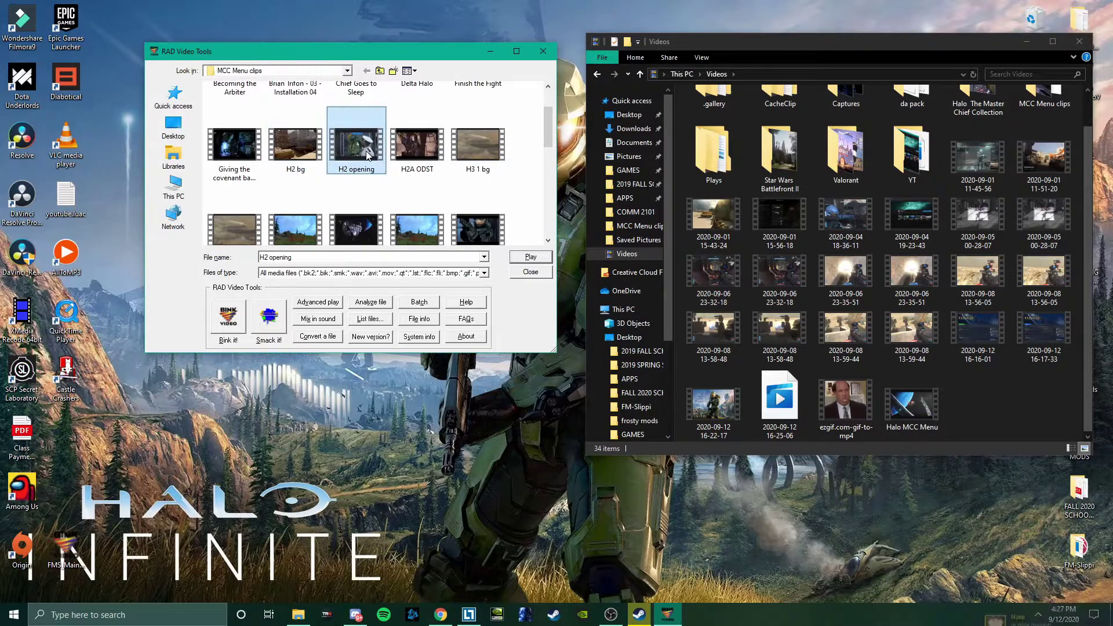
# Step: Open the Bink Compressor for H2 opening.mp4, edit the output file name, then close it
pyautogui.click(230, 317)
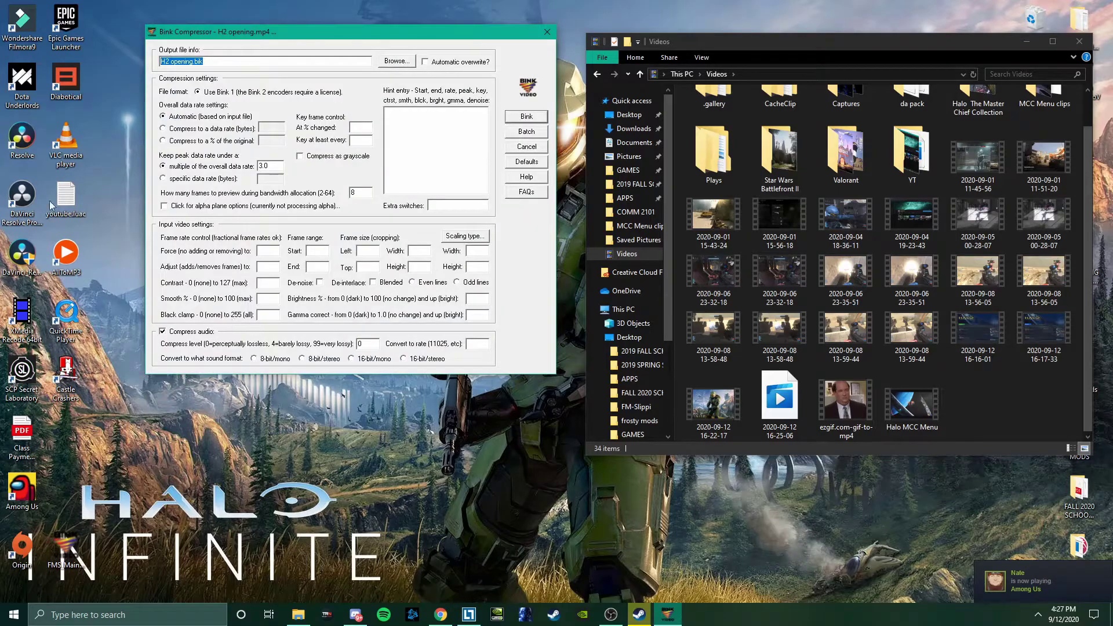
pyautogui.click(220, 63)
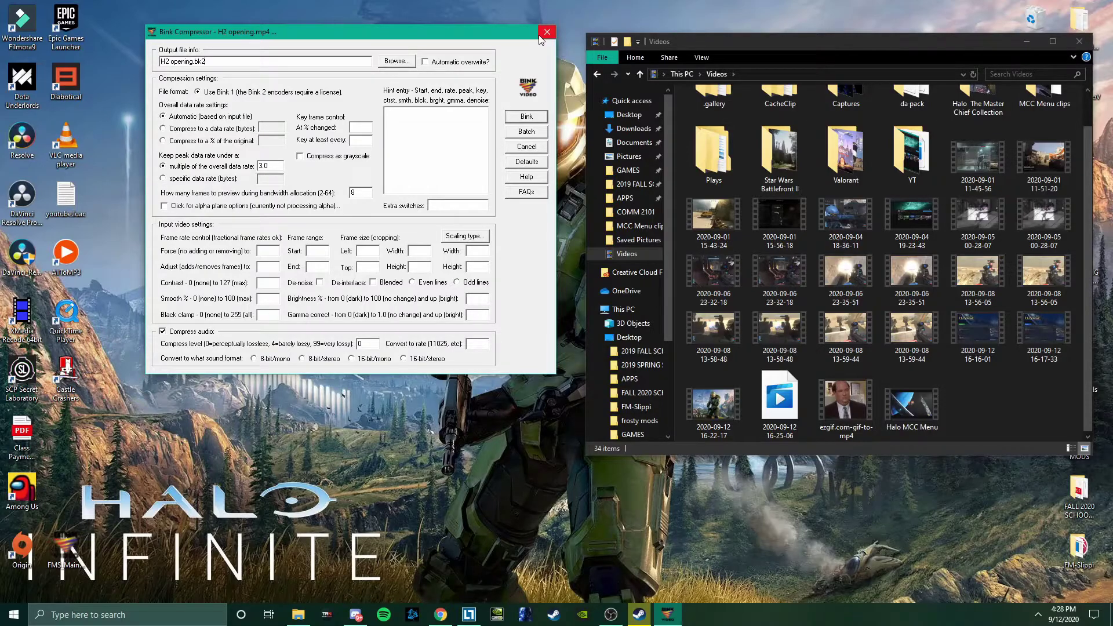
pyautogui.click(543, 35)
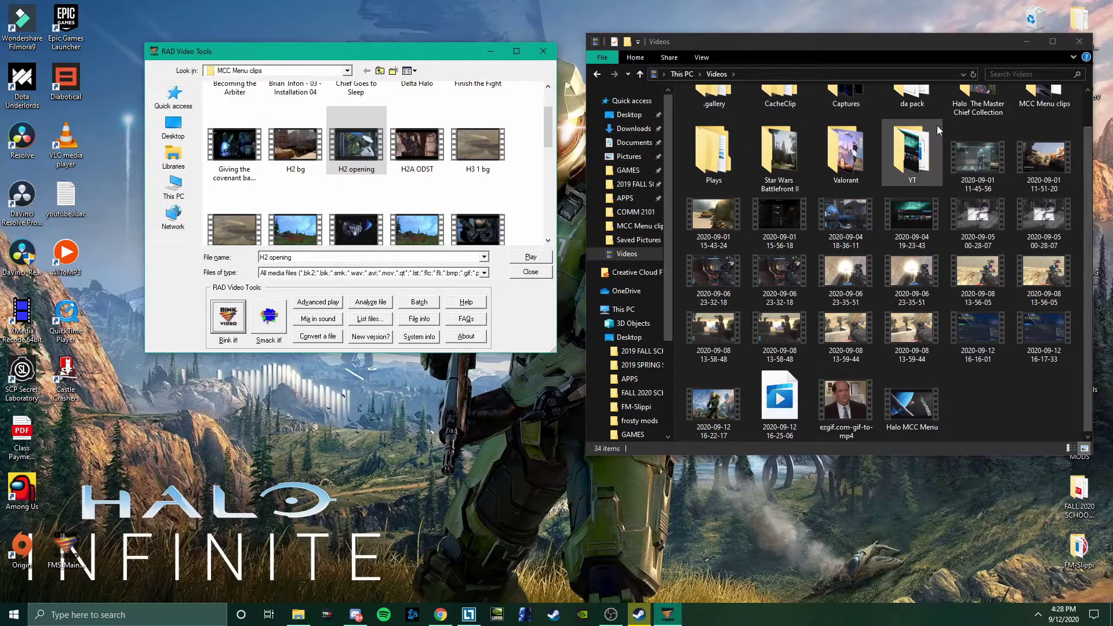
# Step: Reposition the Videos window and browse into Local Disk (C:) > Program Files (x86)
pyautogui.moveTo(760, 42); pyautogui.dragTo(462, 18)
pyautogui.moveTo(372, 223); pyautogui.dragTo(375, 279)
pyautogui.scroll(-1, 371, 273)
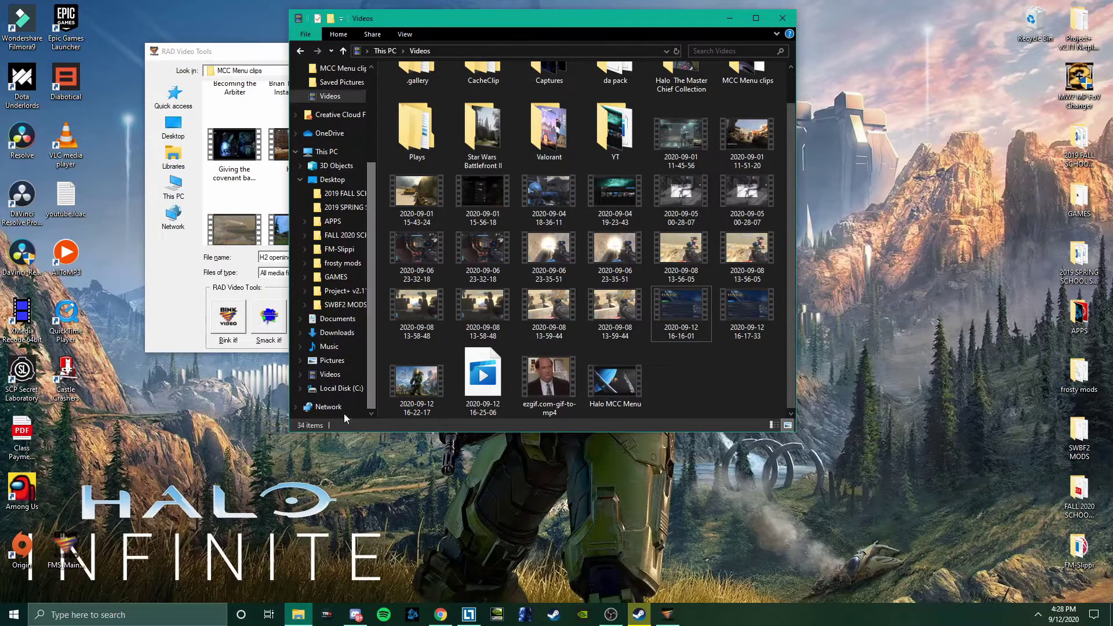
pyautogui.click(342, 388)
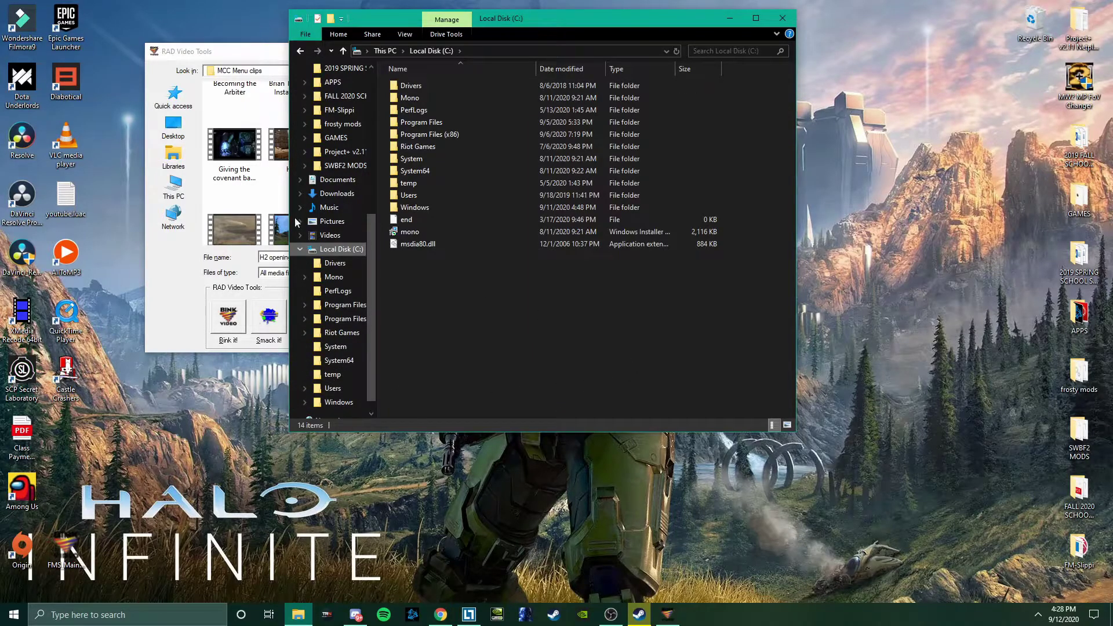
pyautogui.doubleClick(444, 135)
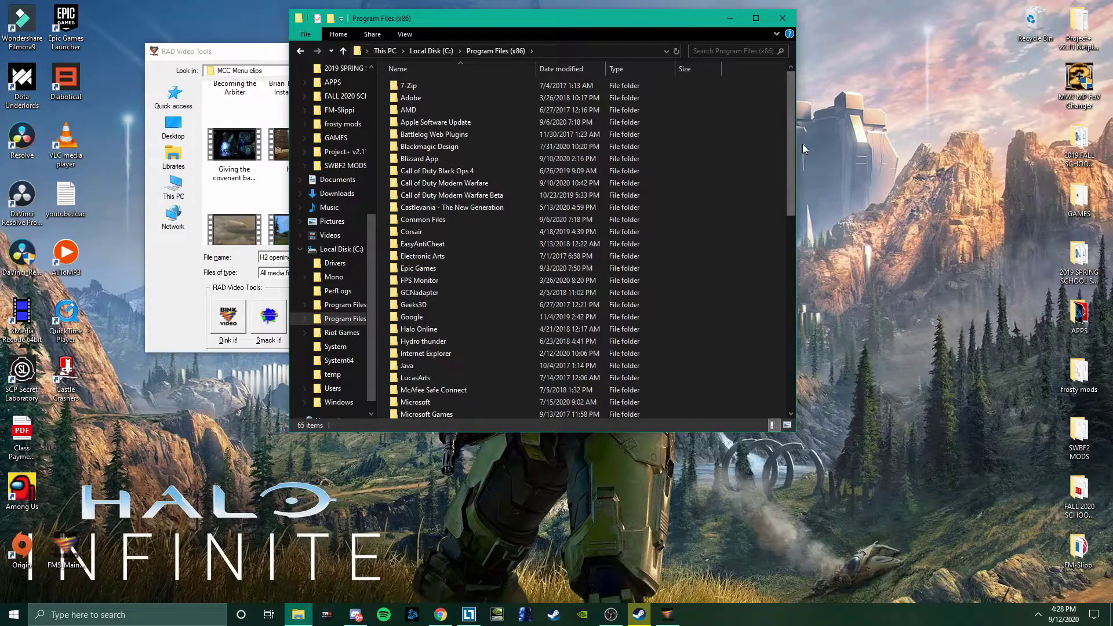
pyautogui.moveTo(793, 134); pyautogui.dragTo(814, 355)
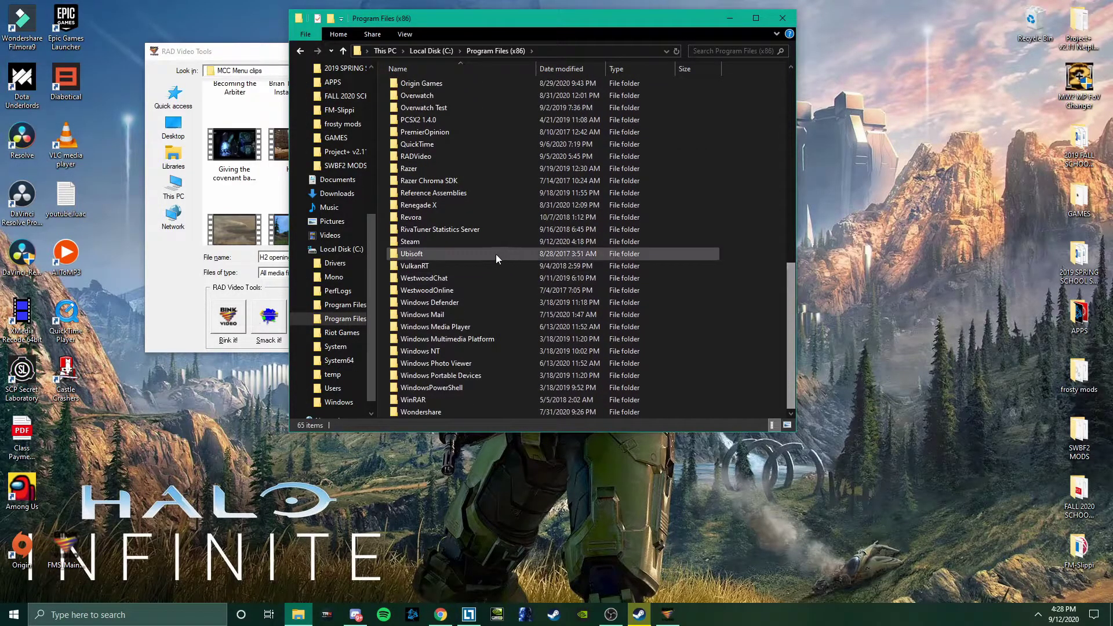
# Step: Navigate Steam > steamapps > common > Halo The Master Chief Collection > MCC > Content > Movies
pyautogui.doubleClick(430, 241)
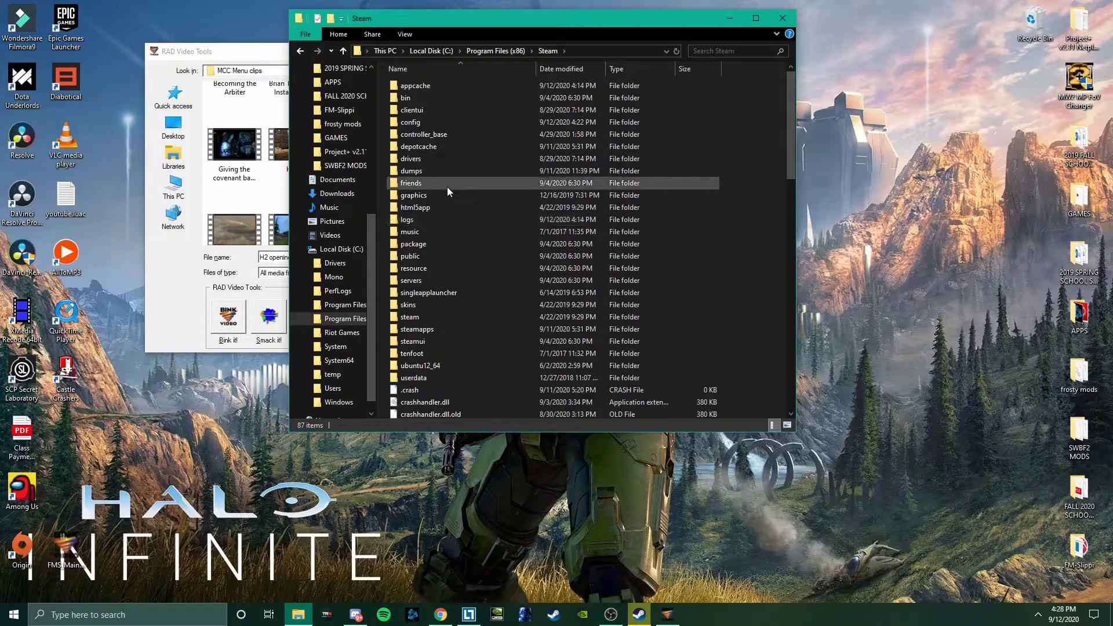
pyautogui.doubleClick(427, 330)
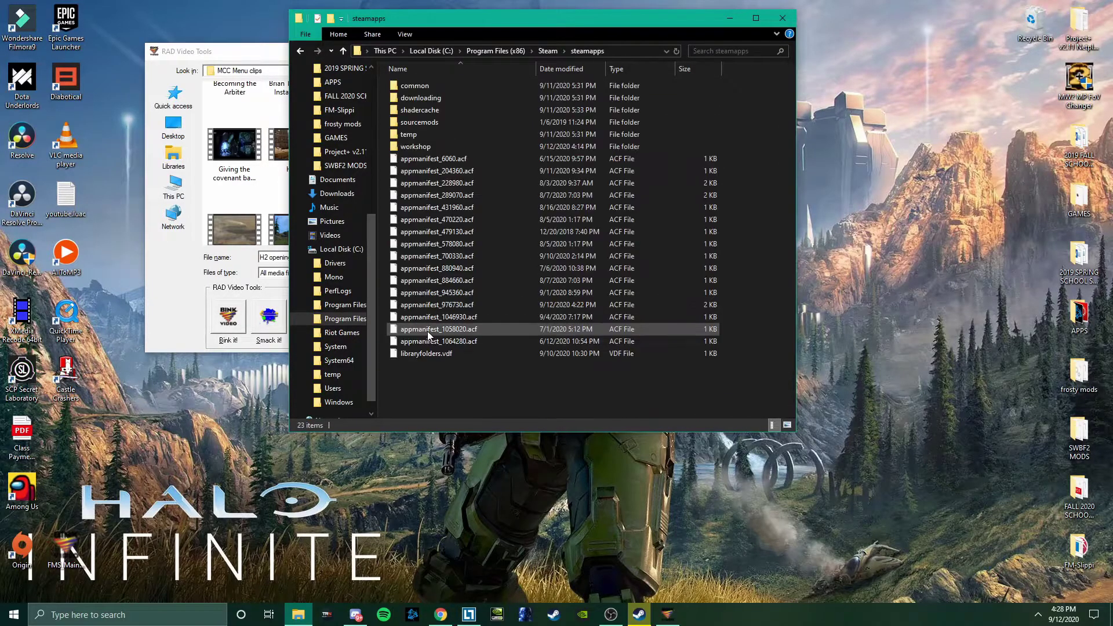
pyautogui.doubleClick(429, 87)
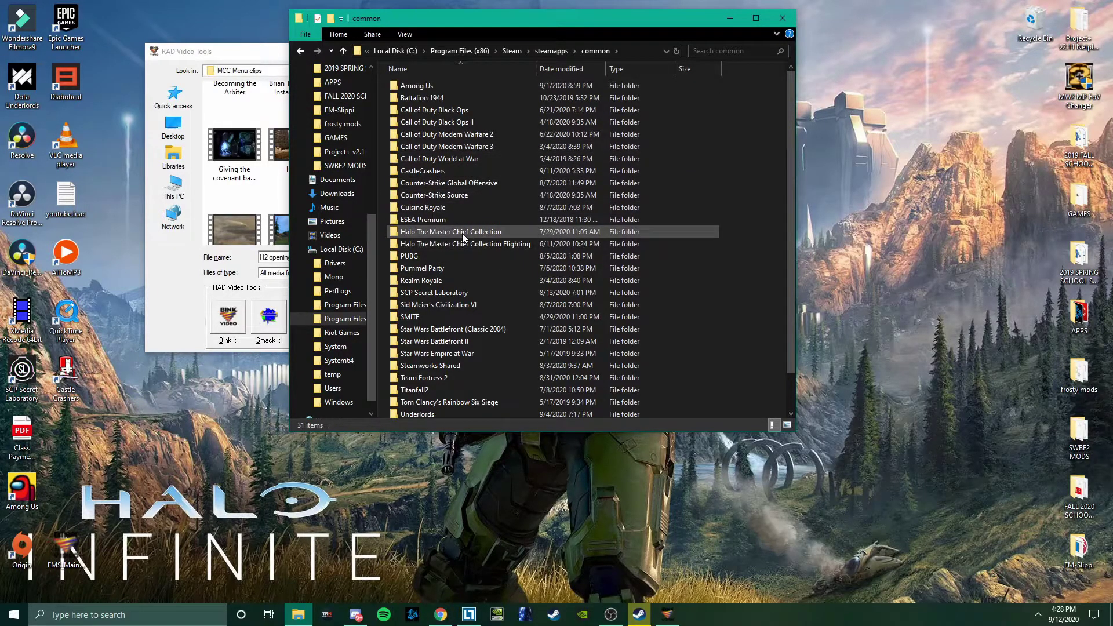
pyautogui.doubleClick(461, 233)
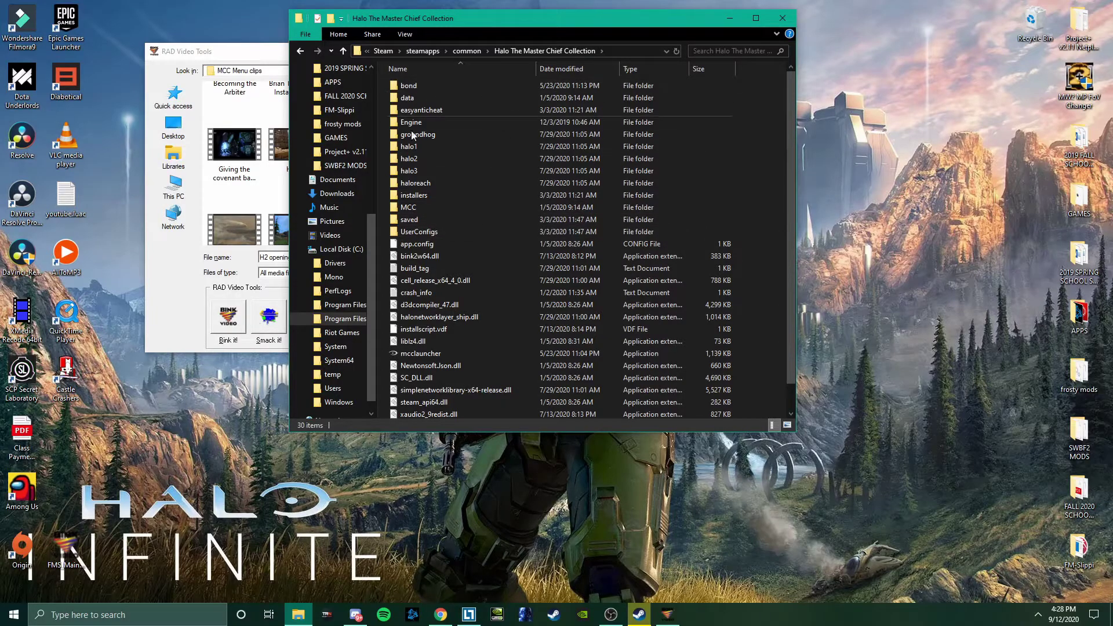
pyautogui.doubleClick(418, 208)
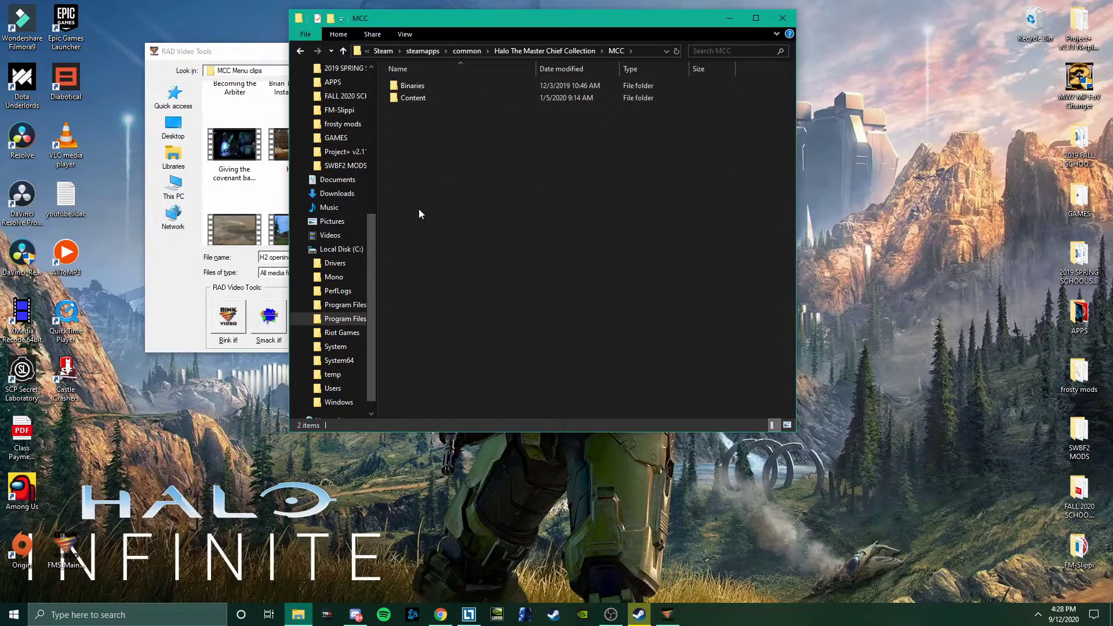
pyautogui.doubleClick(415, 102)
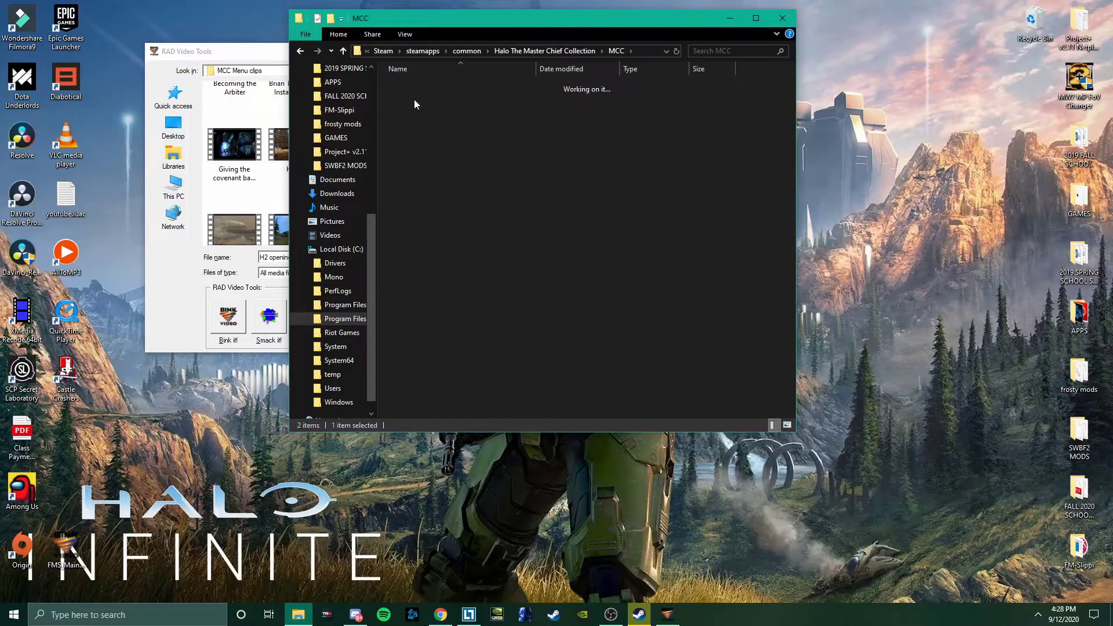
pyautogui.doubleClick(415, 102)
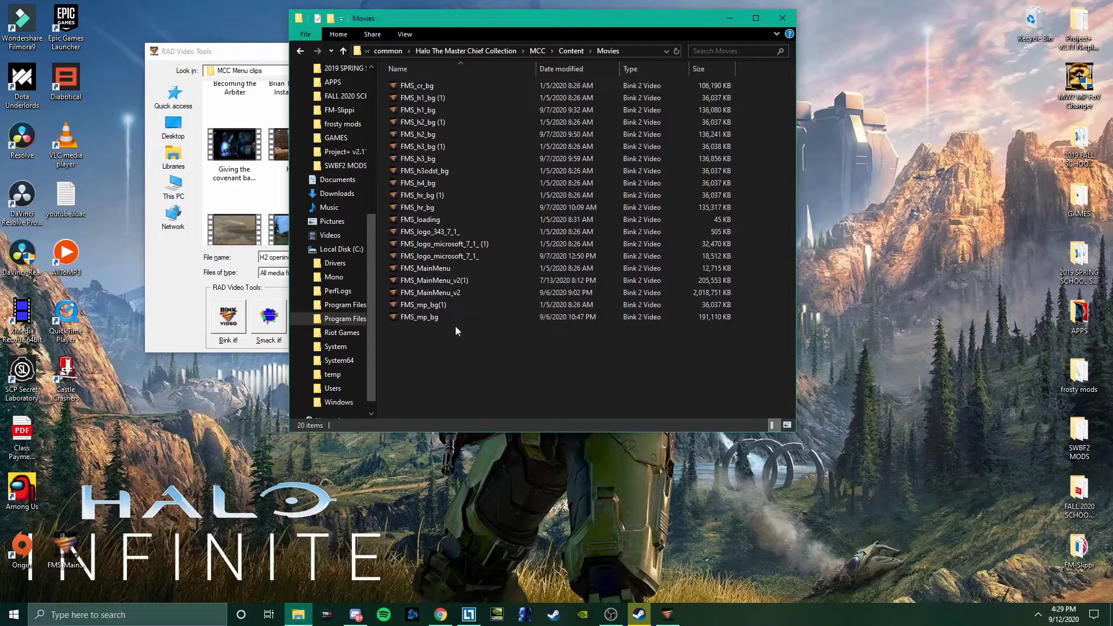
pyautogui.moveTo(579, 23); pyautogui.dragTo(837, 53)
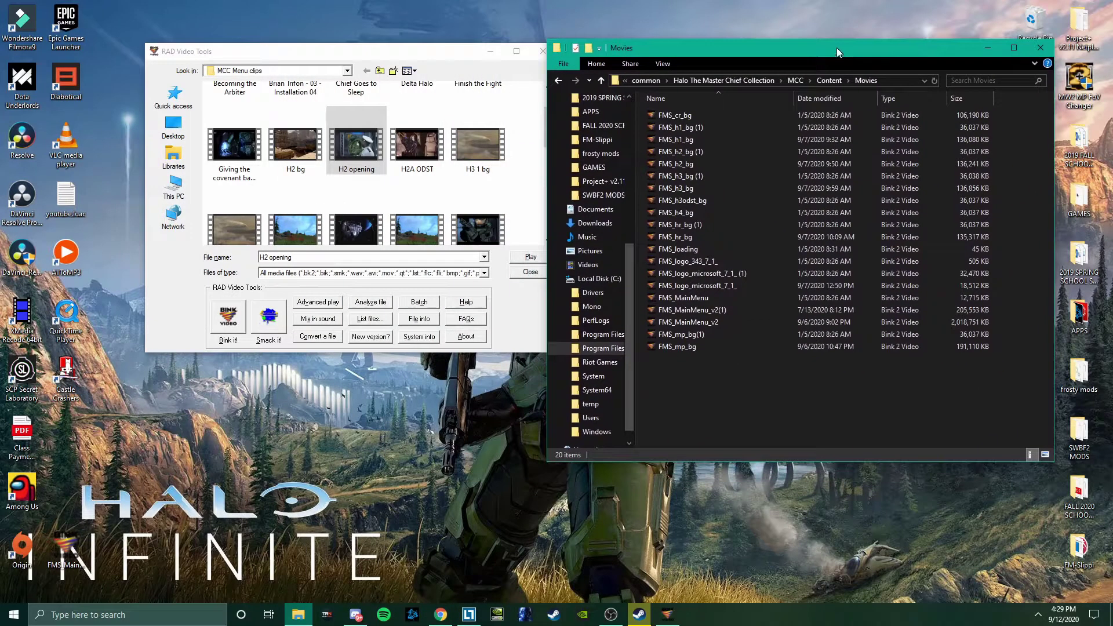
# Step: Open a second Explorer window on Videos and drag FMS_MainMenu_v2 from the desktop into it
pyautogui.click(298, 615)
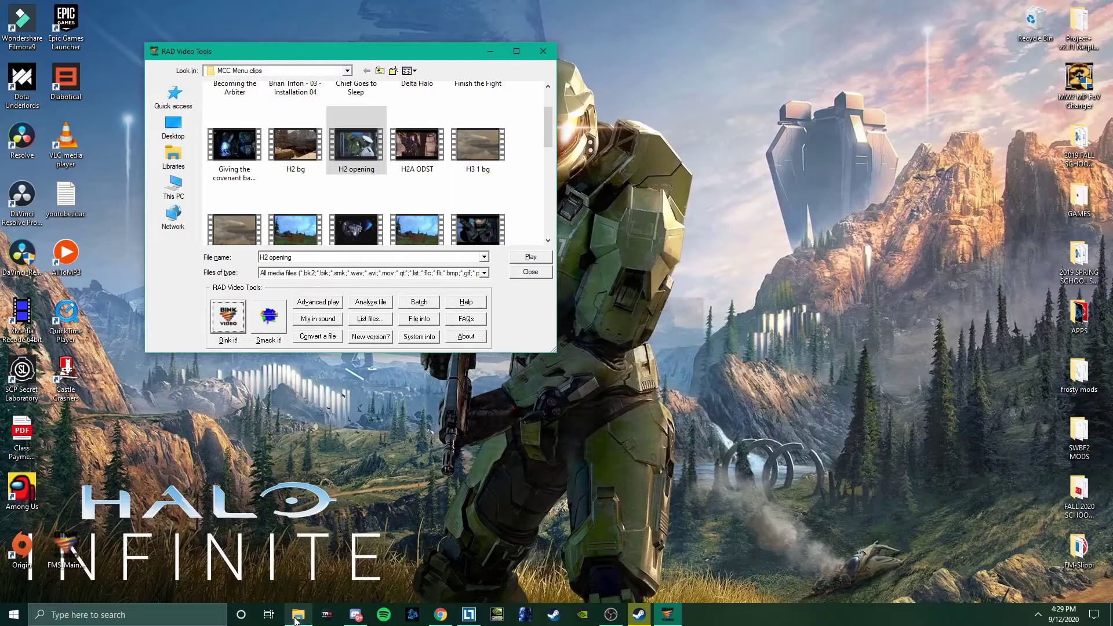
pyautogui.click(298, 615)
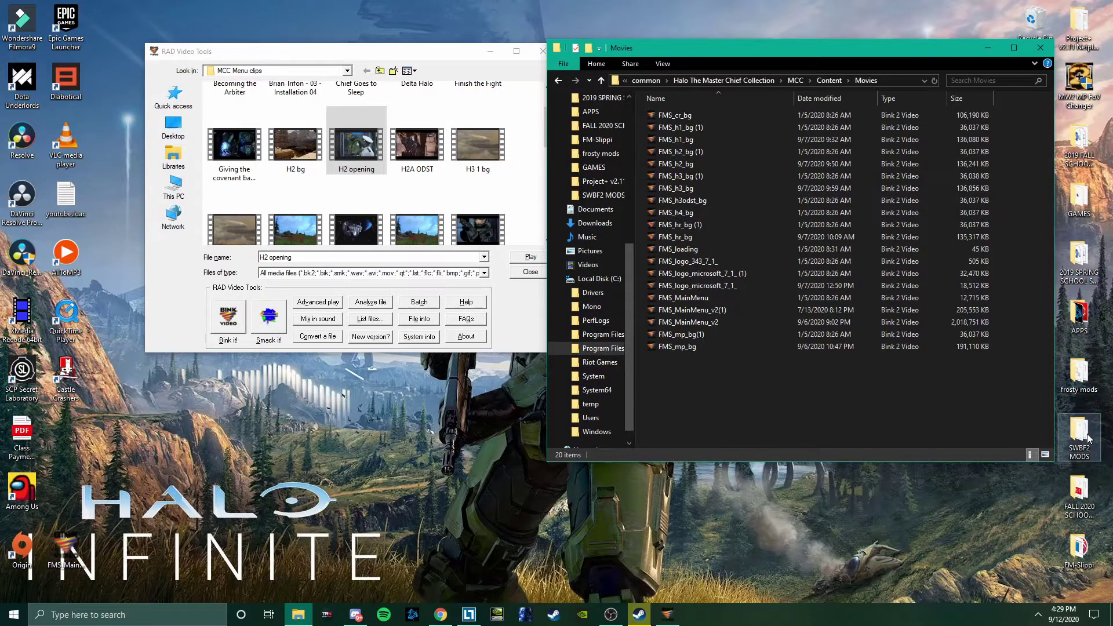
pyautogui.doubleClick(1087, 414)
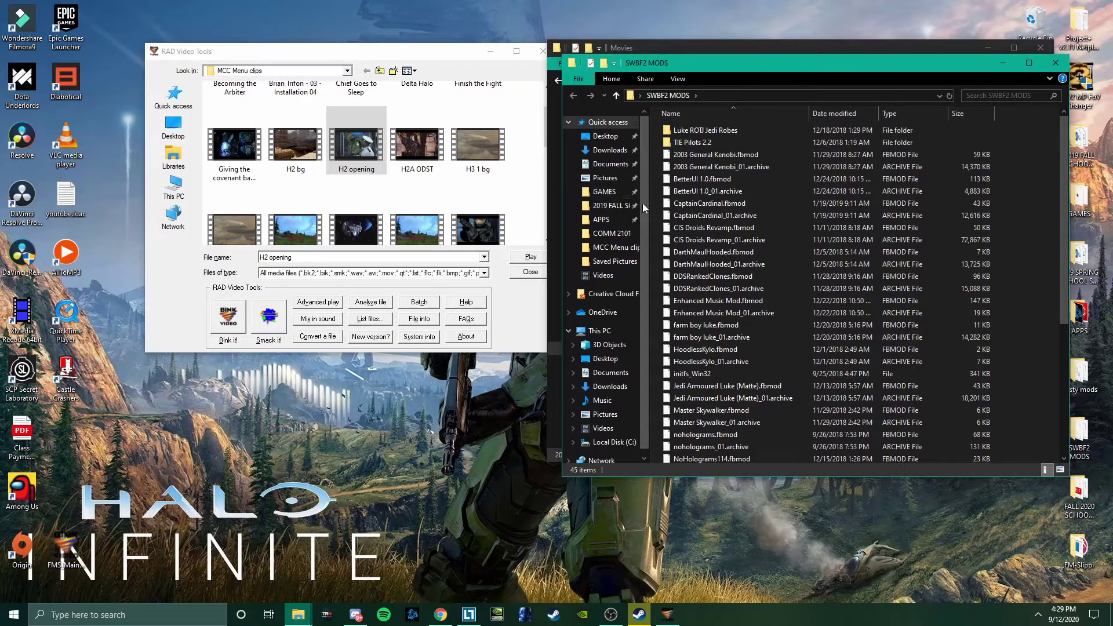
pyautogui.click(604, 276)
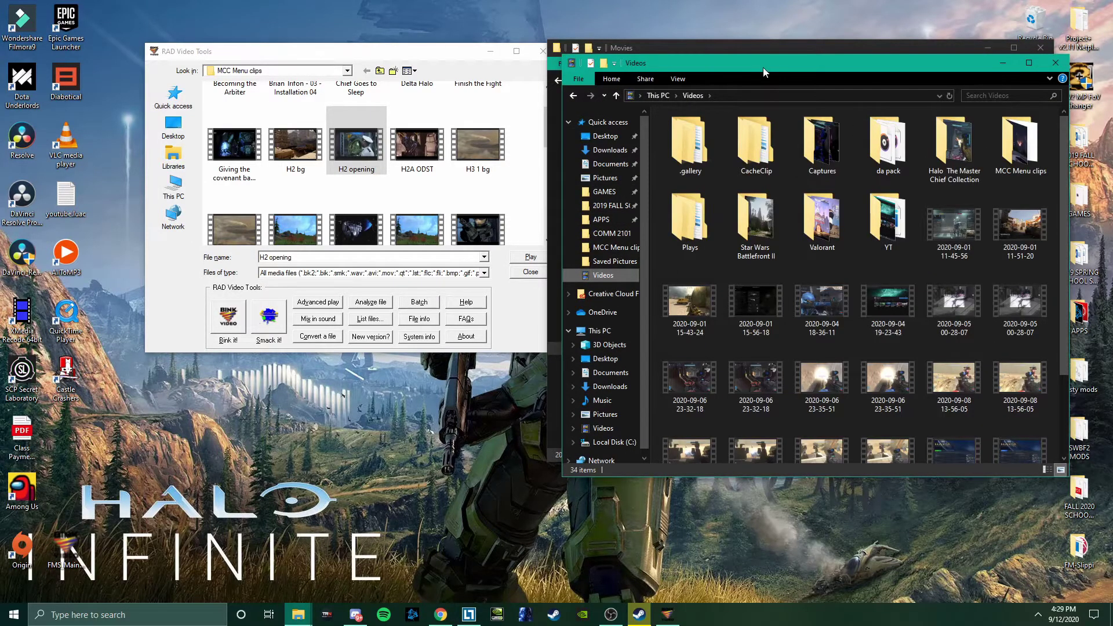
pyautogui.moveTo(765, 64); pyautogui.dragTo(252, 54)
pyautogui.scroll(-3, 534, 248)
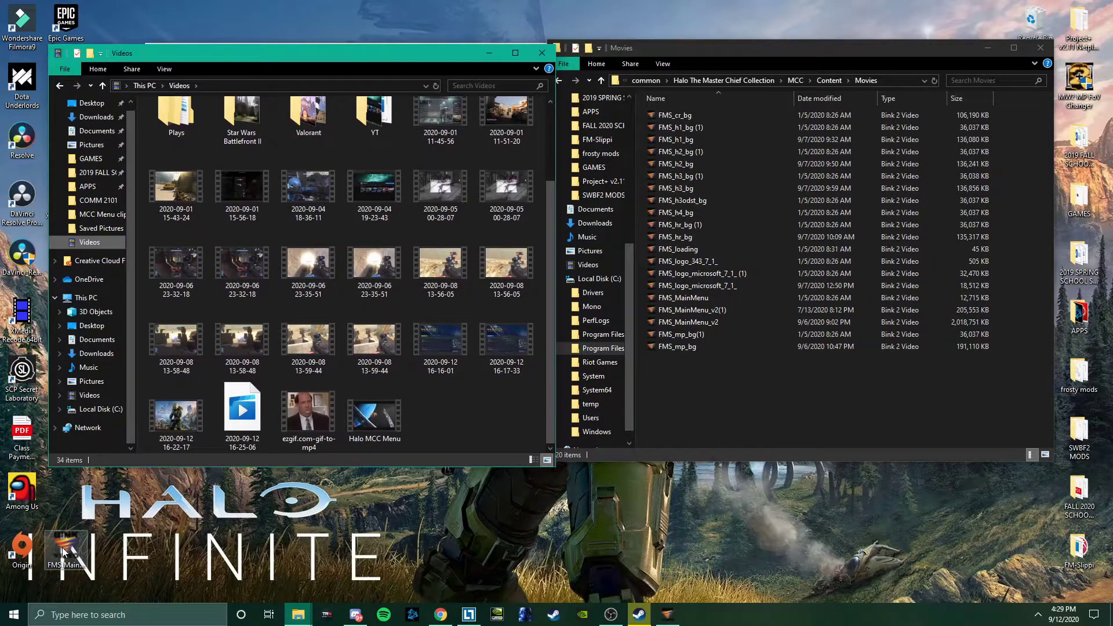
pyautogui.moveTo(61, 547); pyautogui.dragTo(457, 429)
pyautogui.click(530, 398)
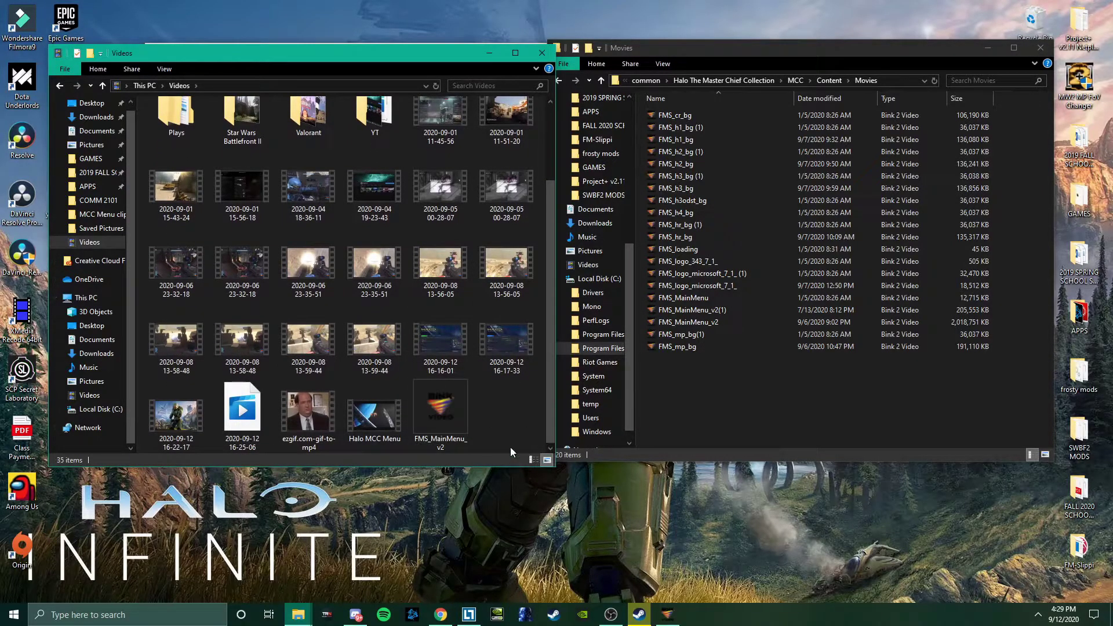